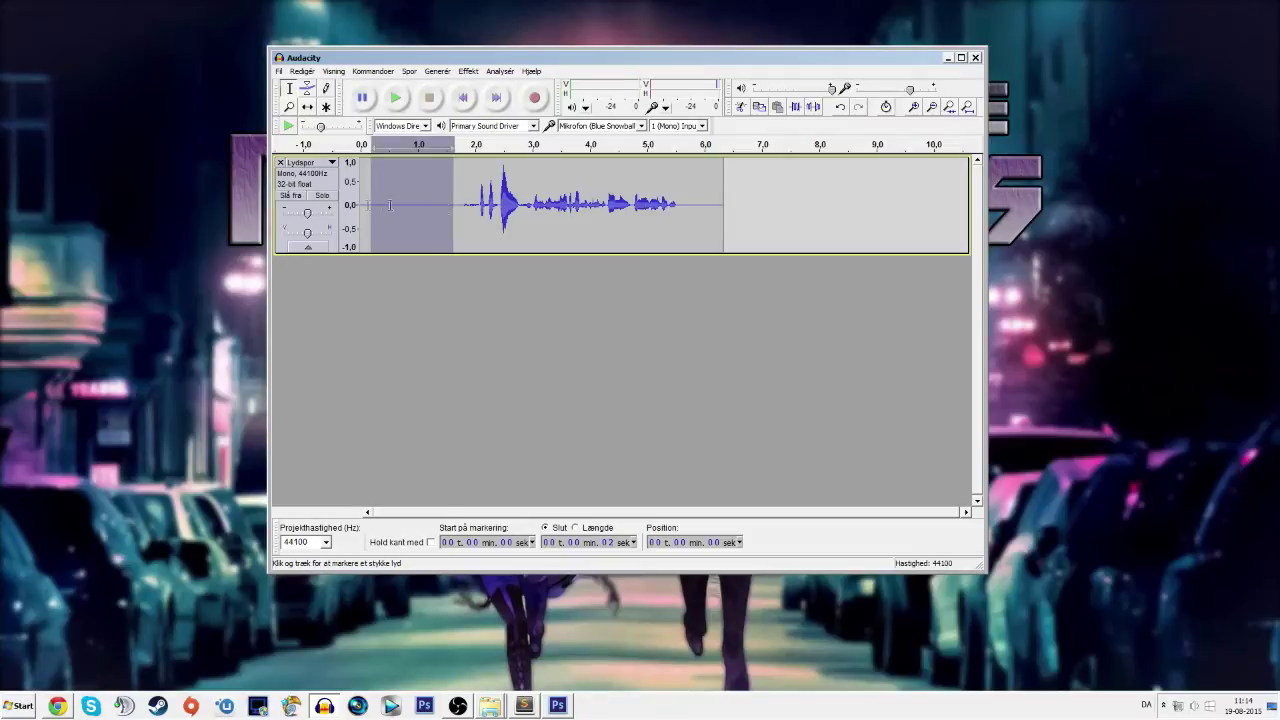
Step: Capture a noise profile from the selected silent section at the start of the track with Noise Removal (Fjern støj)
left_click(475, 73)
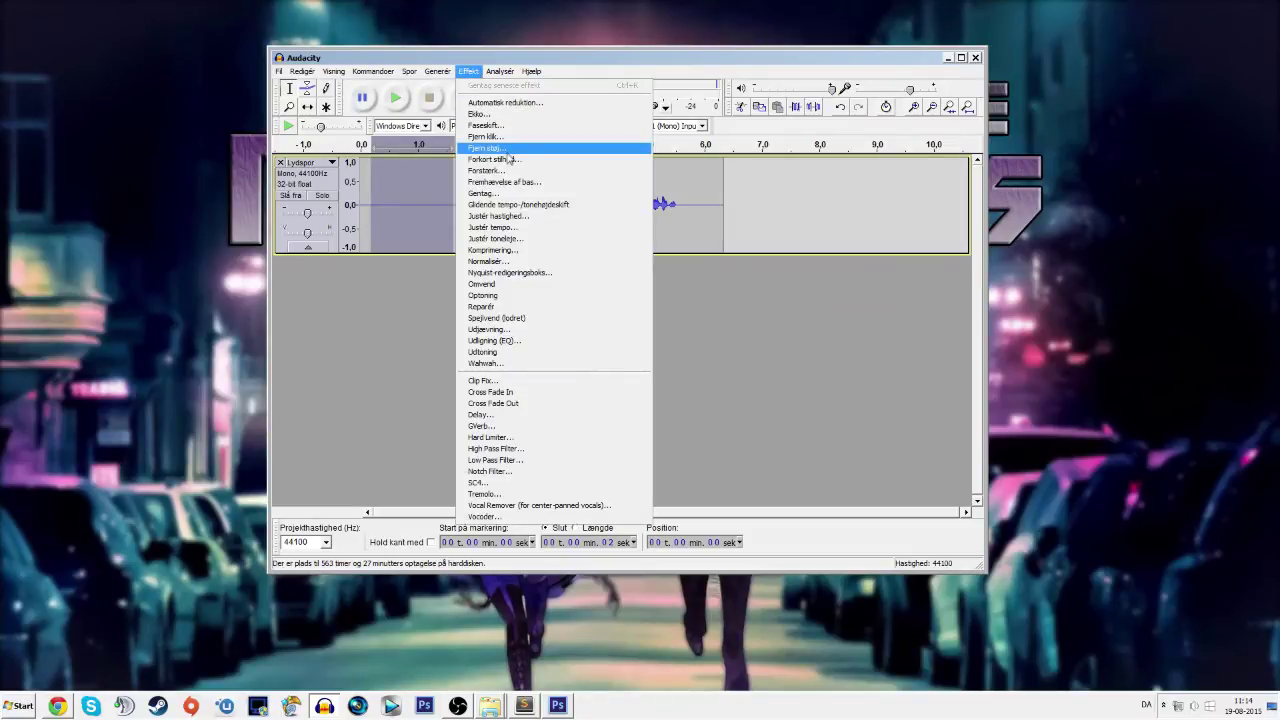
left_click(509, 150)
left_click(626, 249)
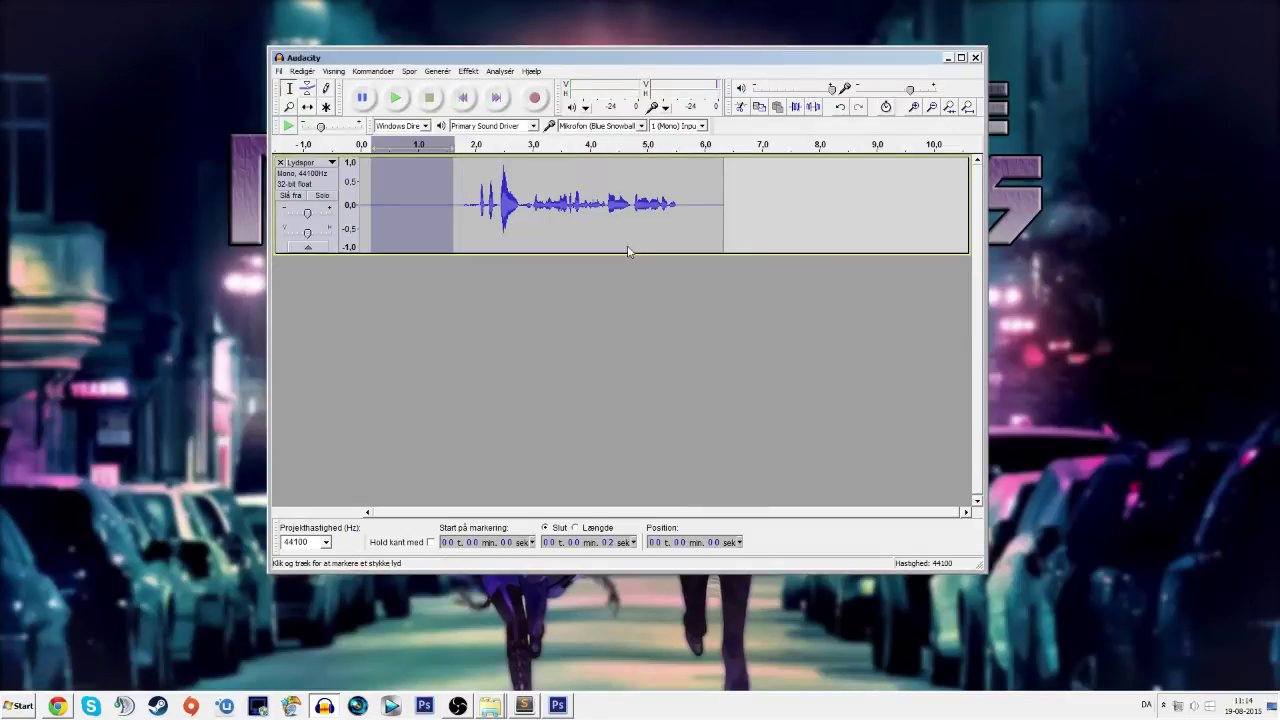
Step: Select the entire clip and apply Noise Removal with 24 dB reduction, 0,00 dB sensitivity, 150 Hz smoothing and 0,15 s attack/decay
double_click(421, 205)
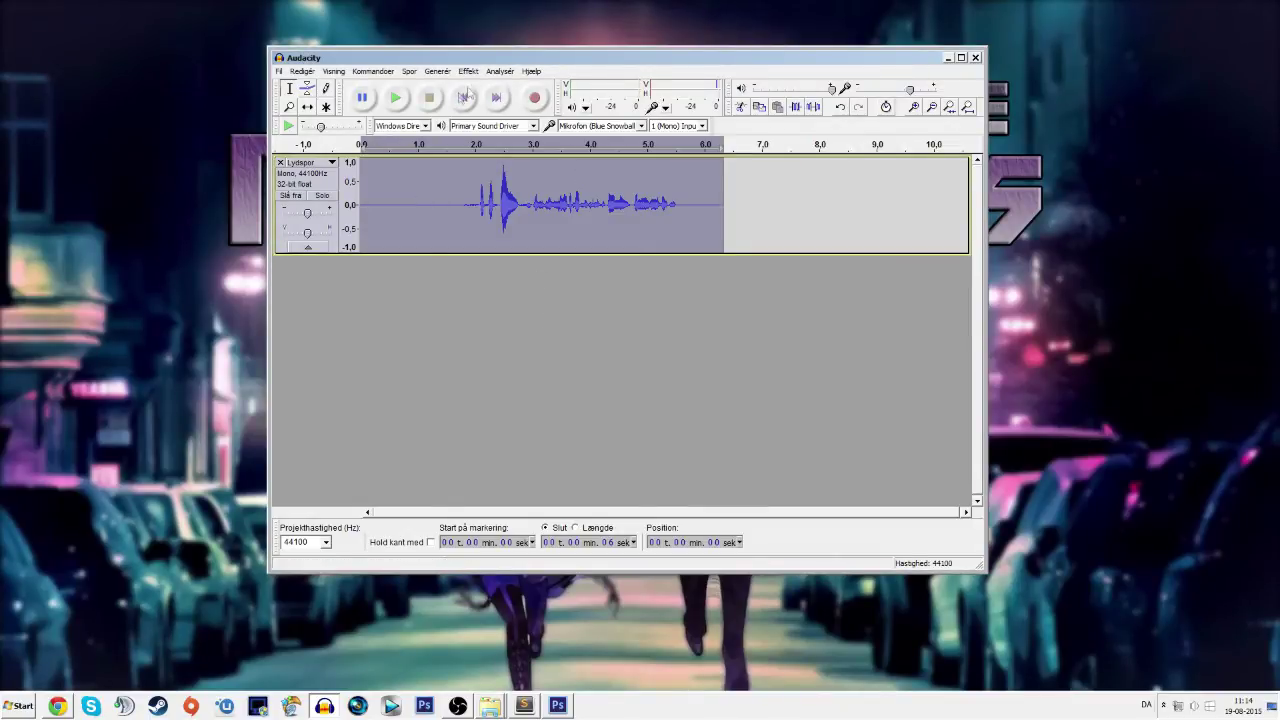
left_click(470, 72)
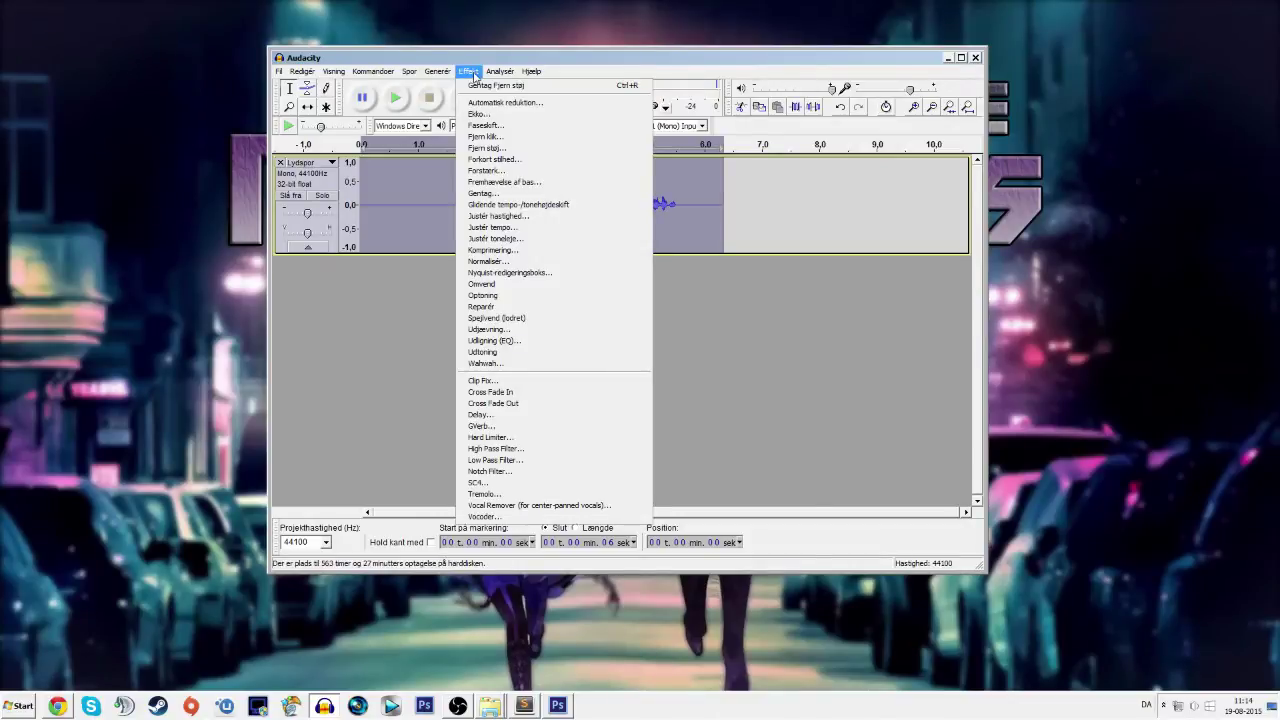
left_click(487, 148)
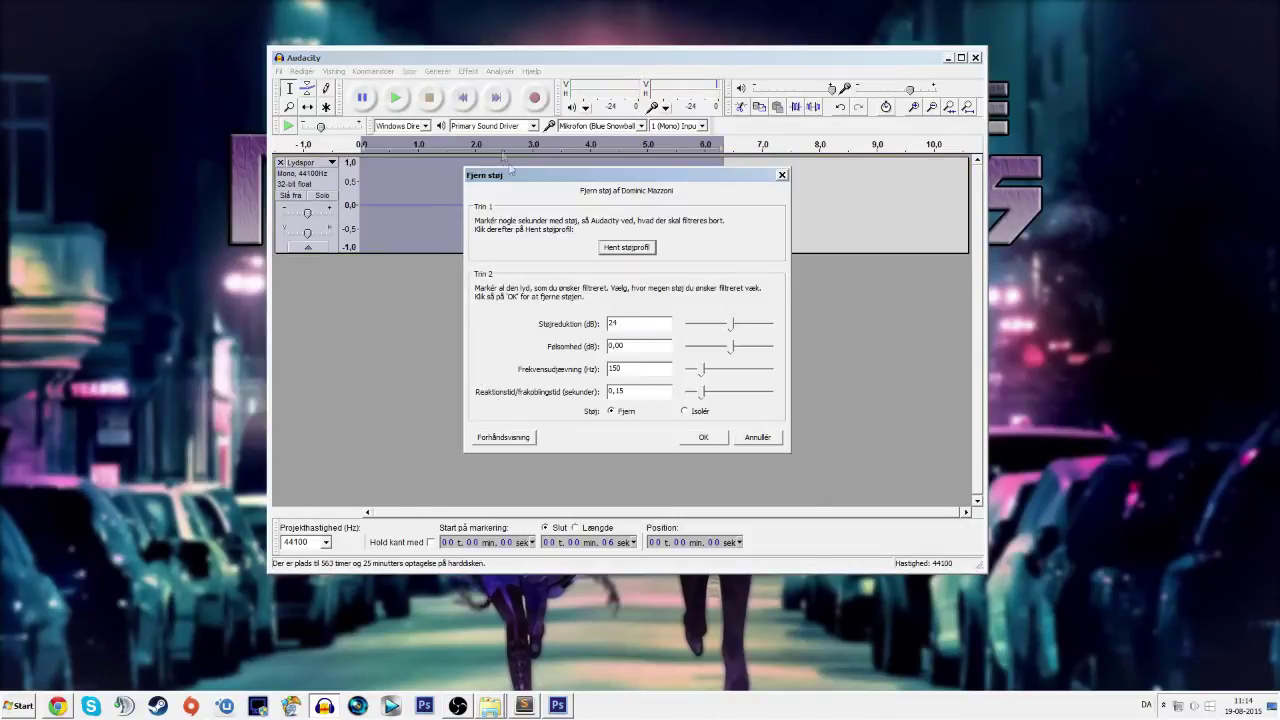
left_click(703, 437)
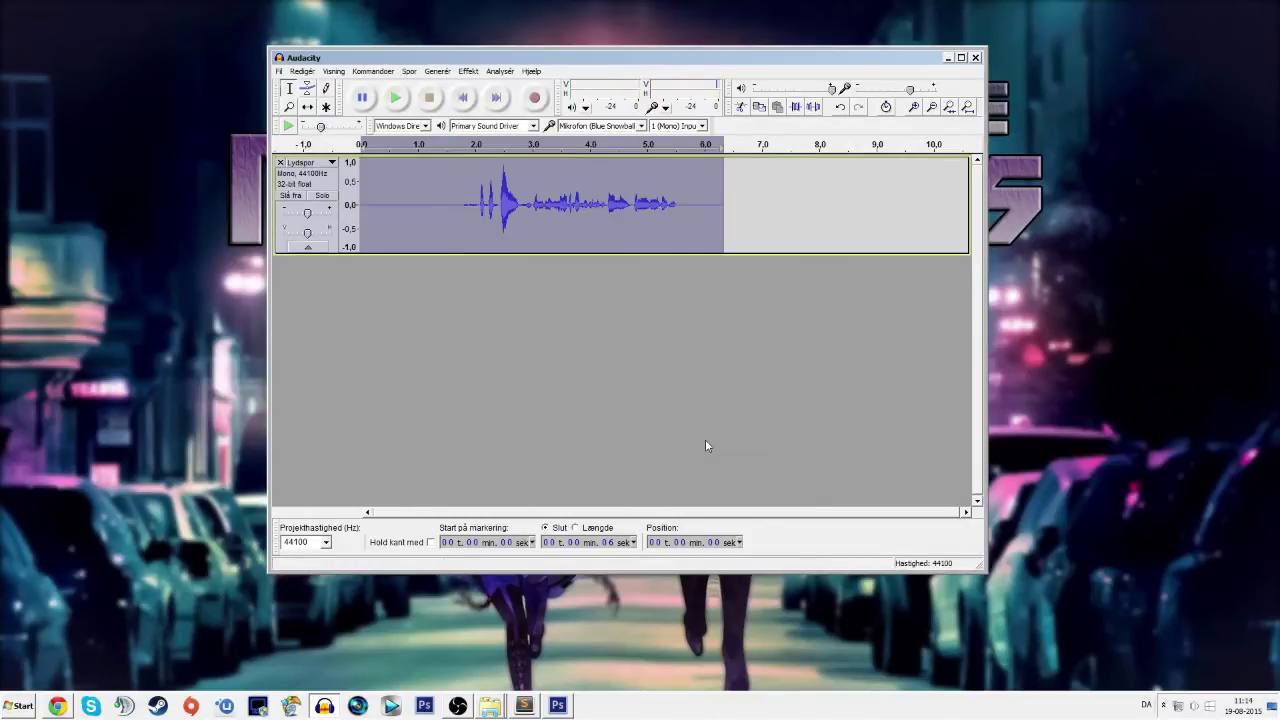
Step: Compress the whole track with a -18 dB threshold, -40 dB noise floor, 2:1 ratio and make-up gain to 0 dB
left_click(448, 192)
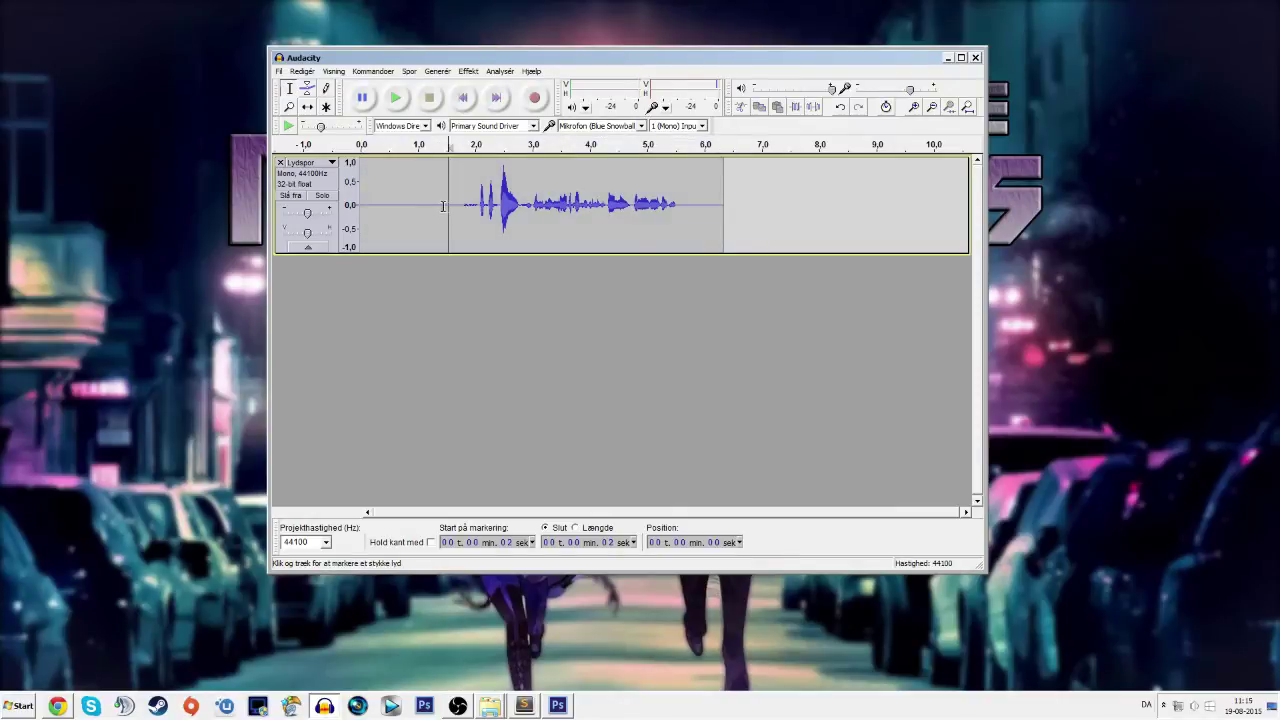
key("ctrl+a")
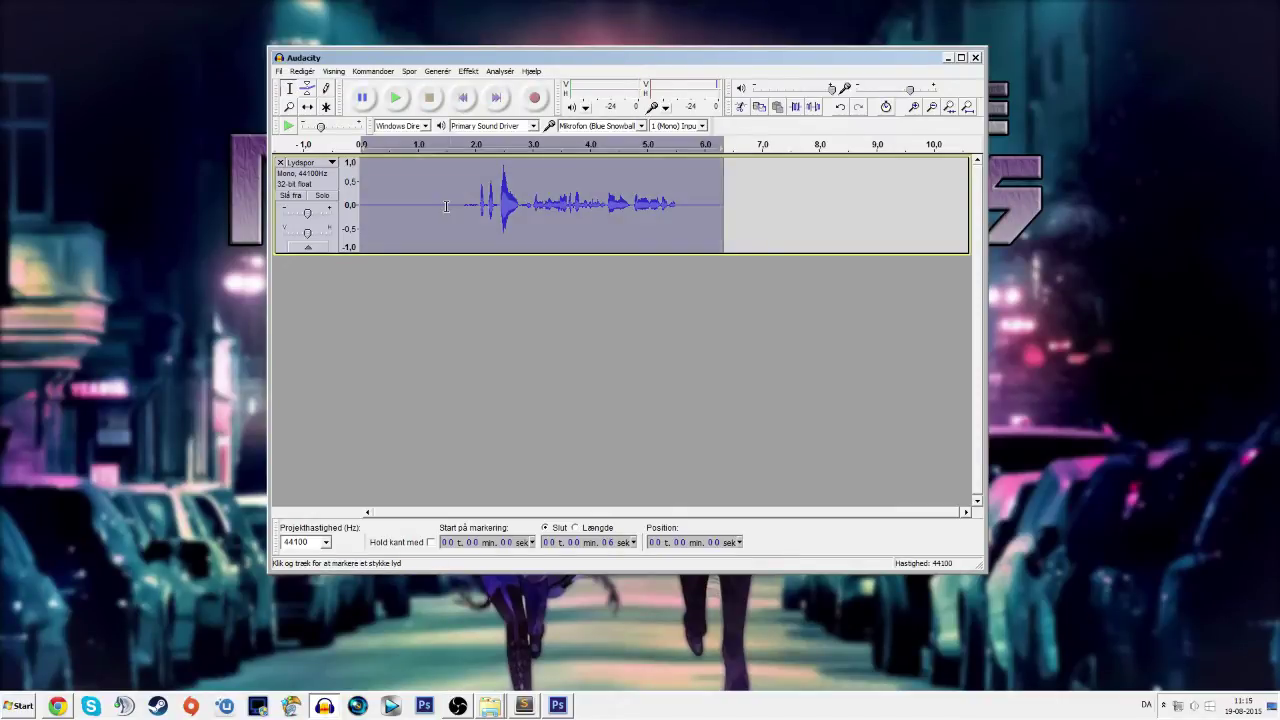
left_click(470, 72)
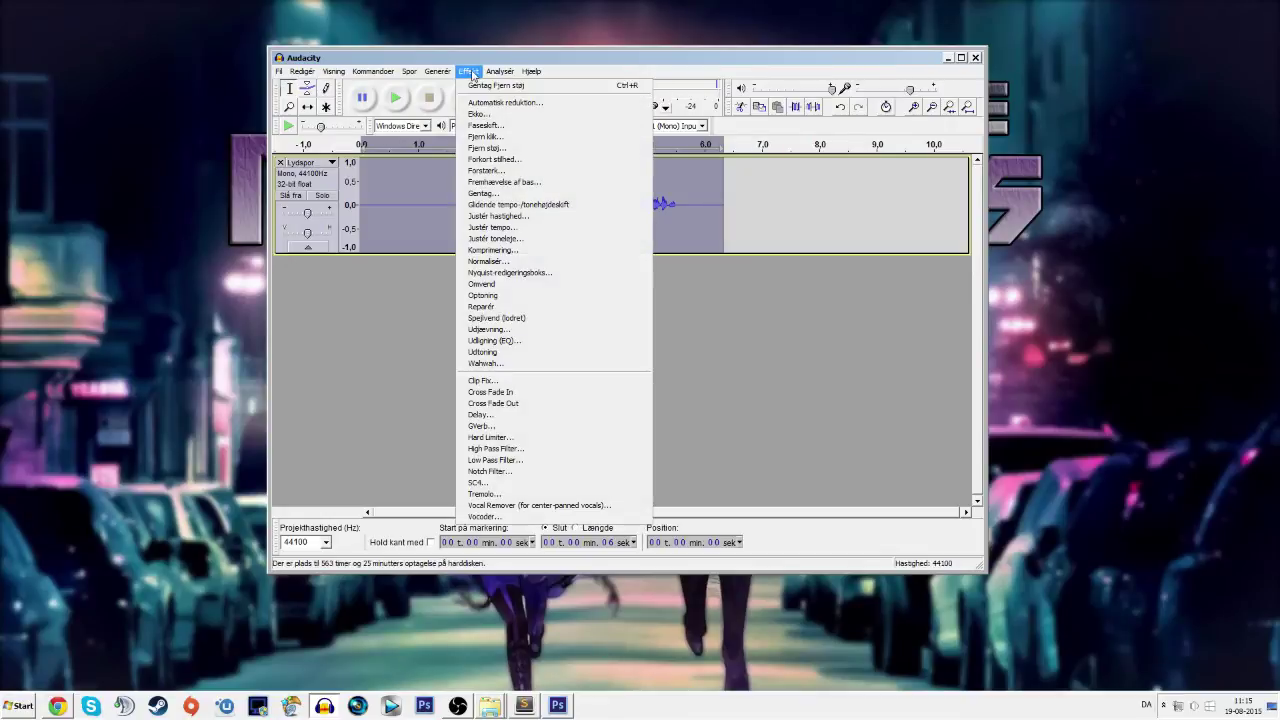
left_click(509, 250)
left_click_drag(623, 159, 865, 163)
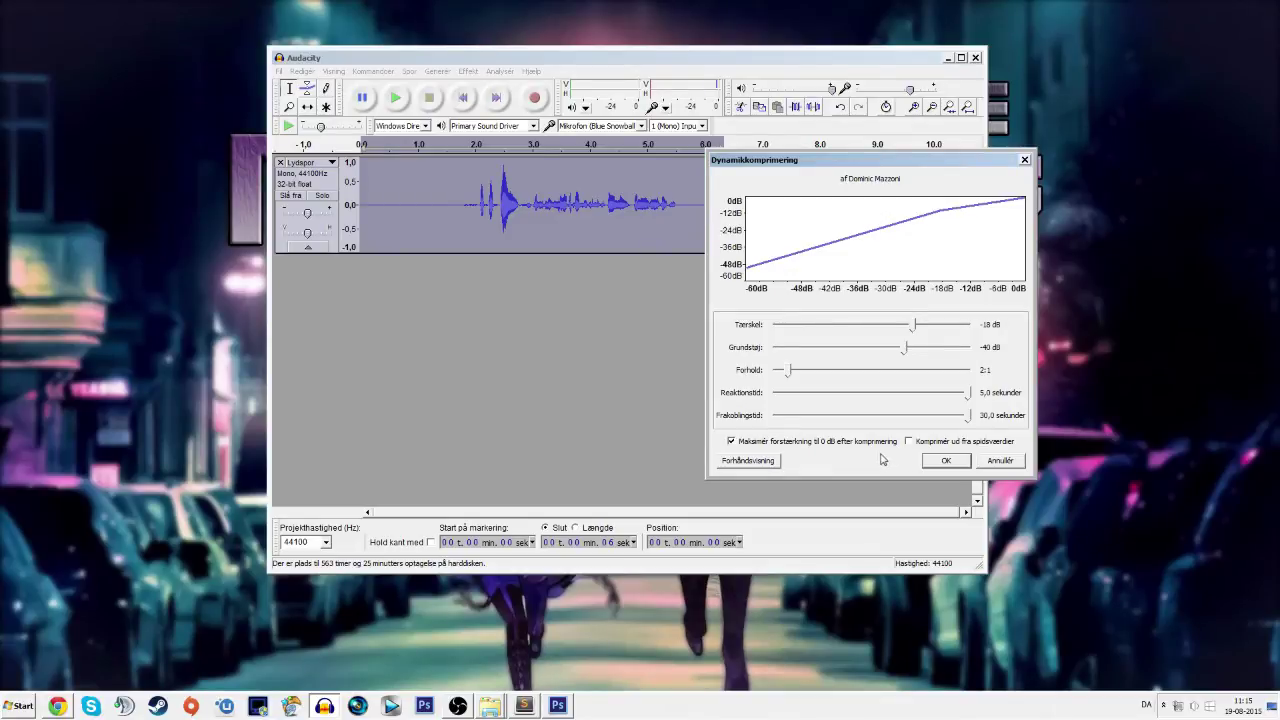
left_click(942, 462)
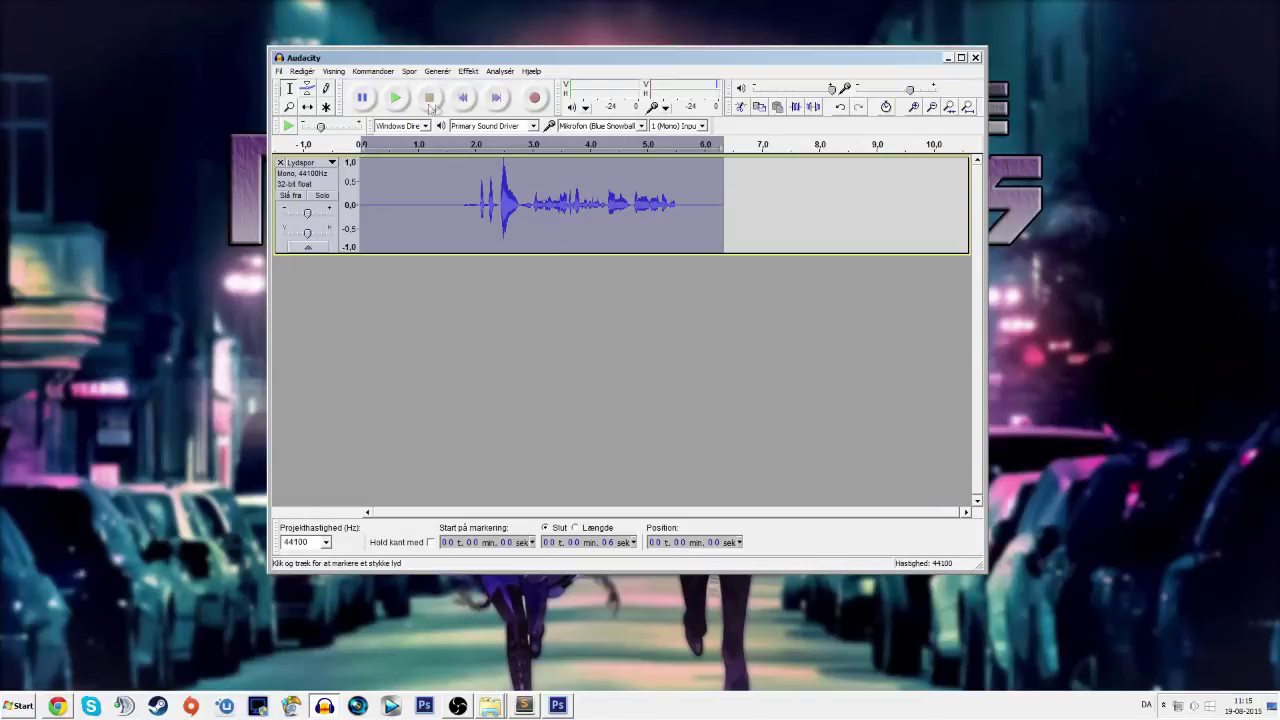
Step: Apply the Bass Boost equalization curve to the whole track
left_click(468, 71)
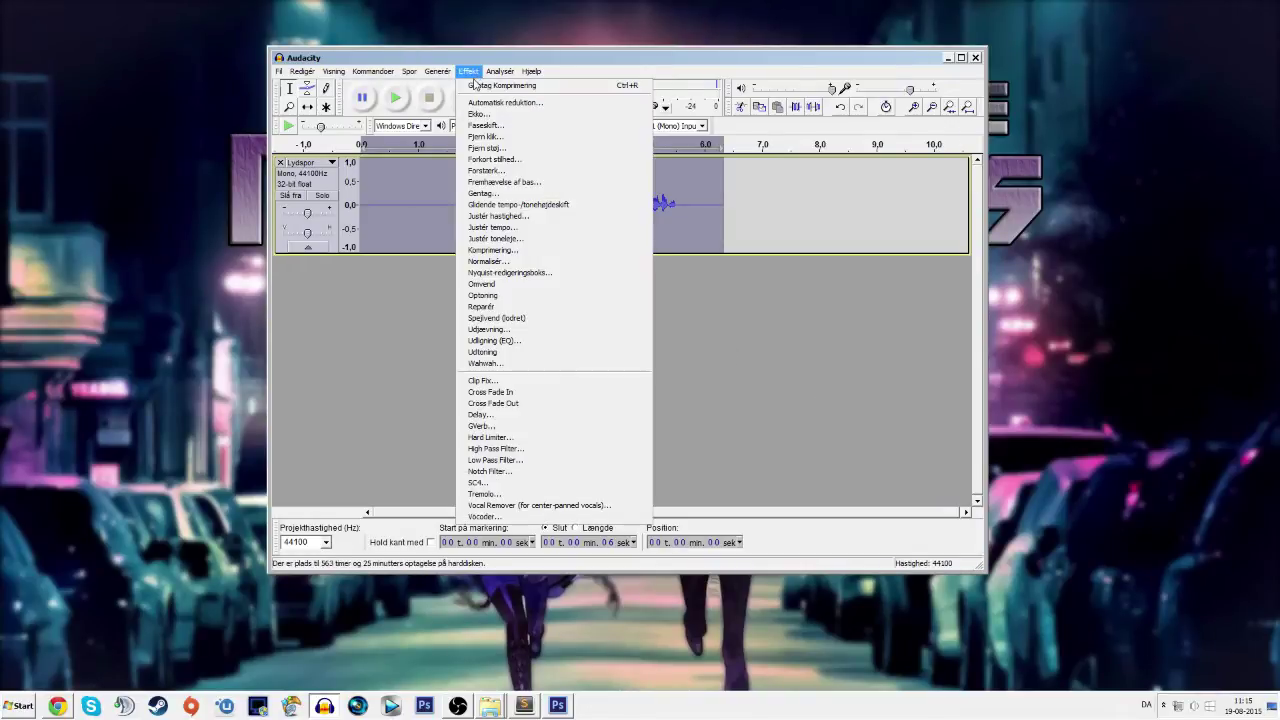
left_click(518, 341)
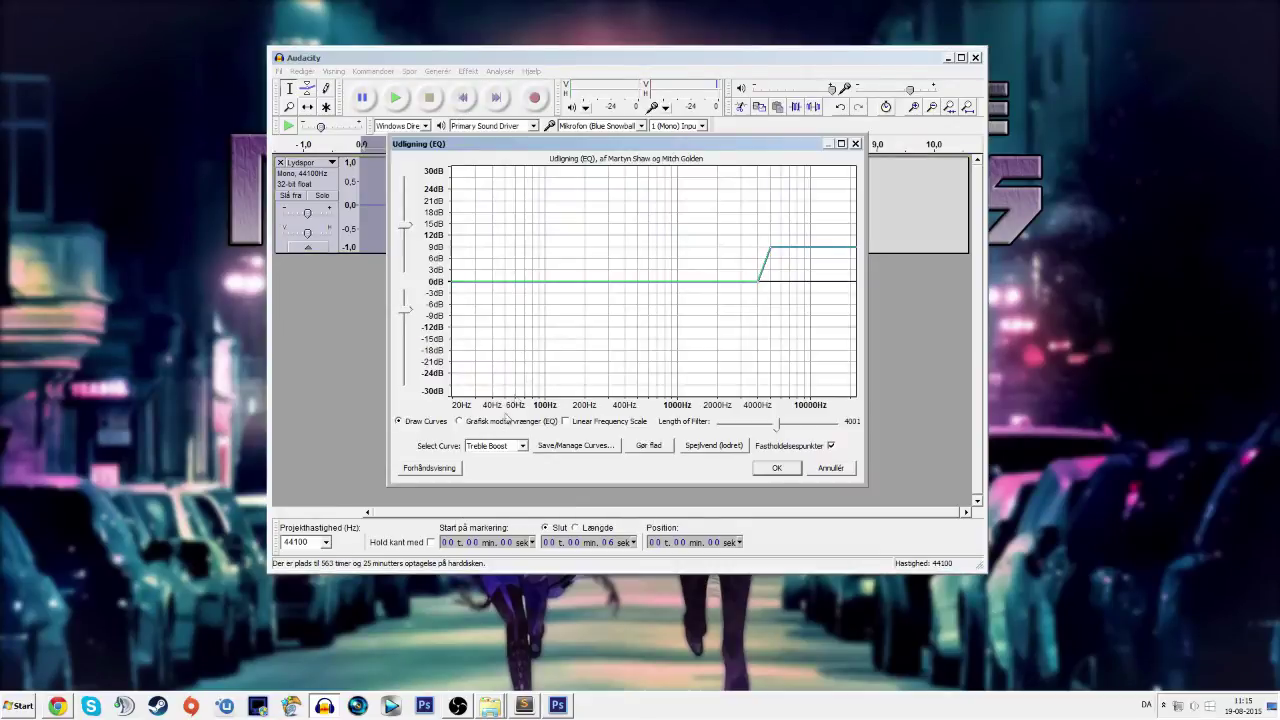
left_click(521, 447)
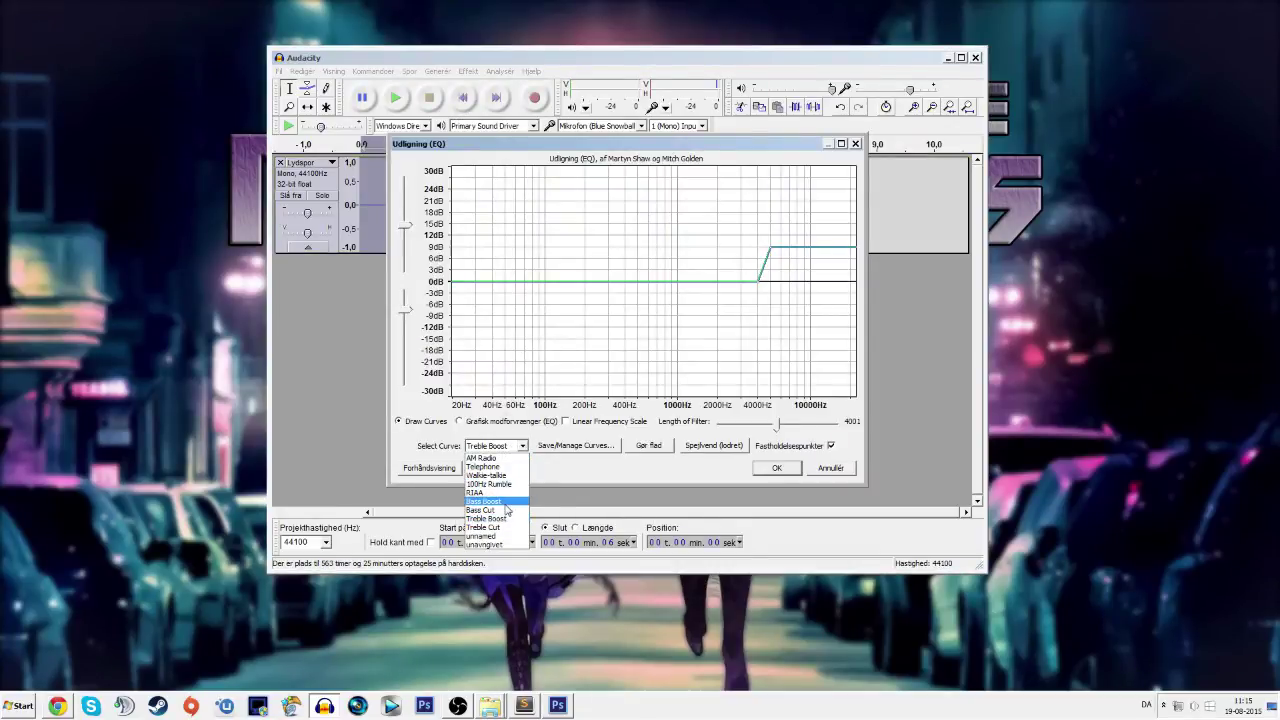
left_click(507, 501)
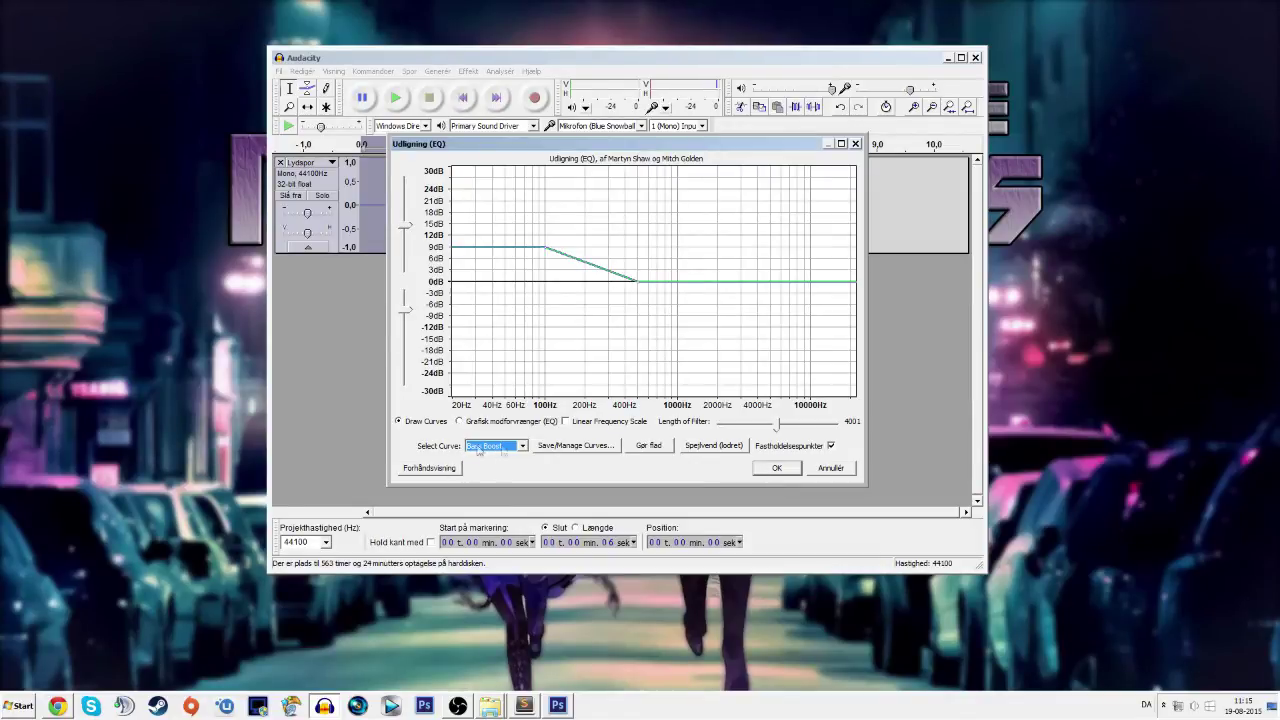
left_click(762, 469)
Step: Apply the Treble Boost equalization curve to the whole track
left_click(467, 72)
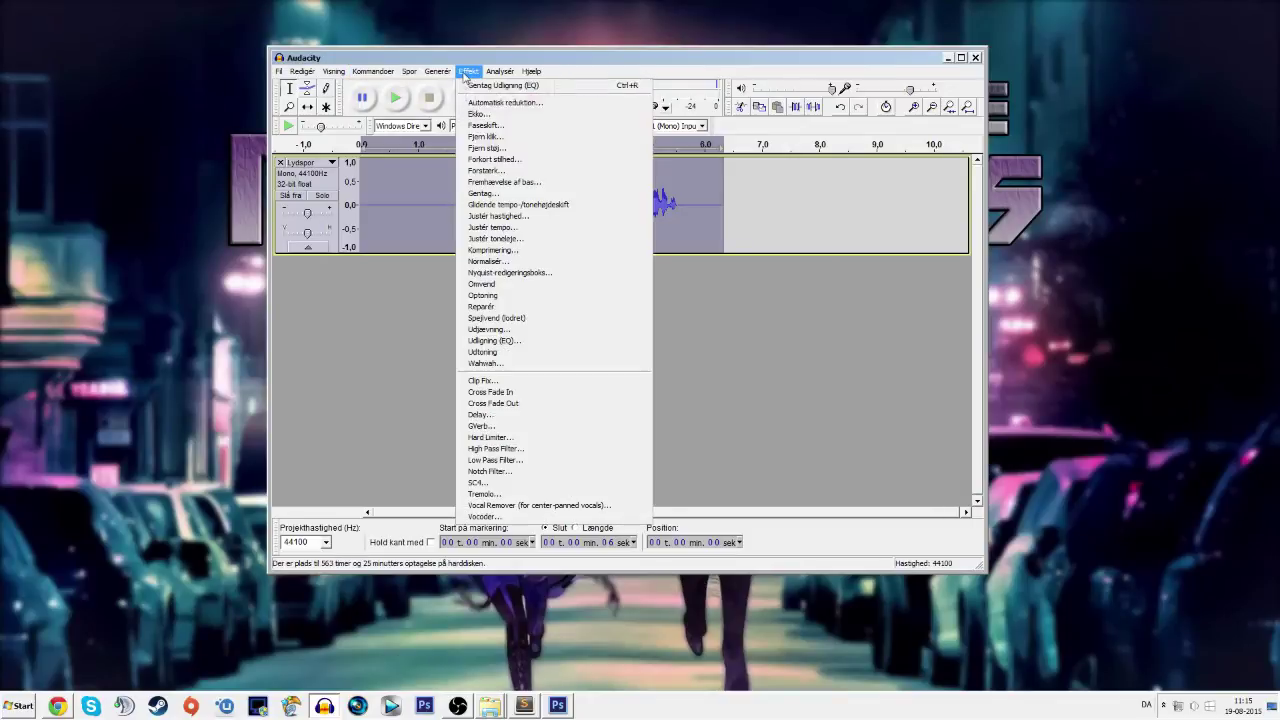
left_click(528, 340)
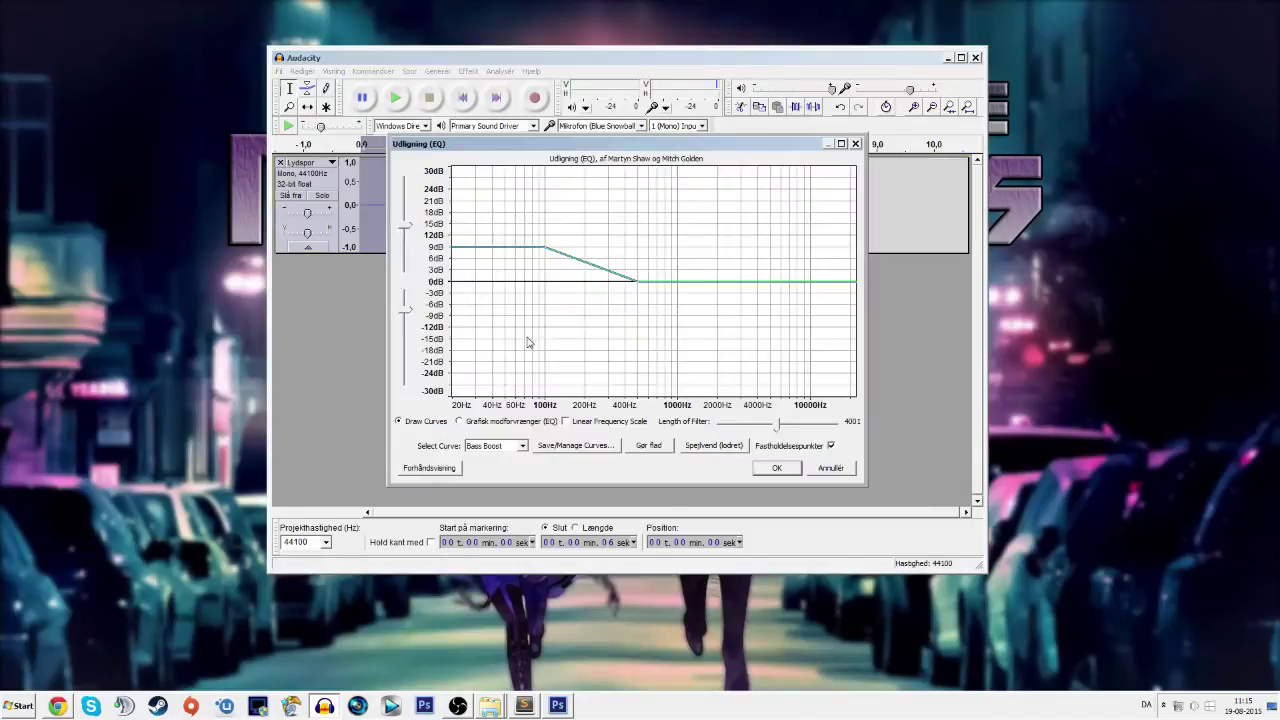
left_click(528, 447)
left_click(509, 519)
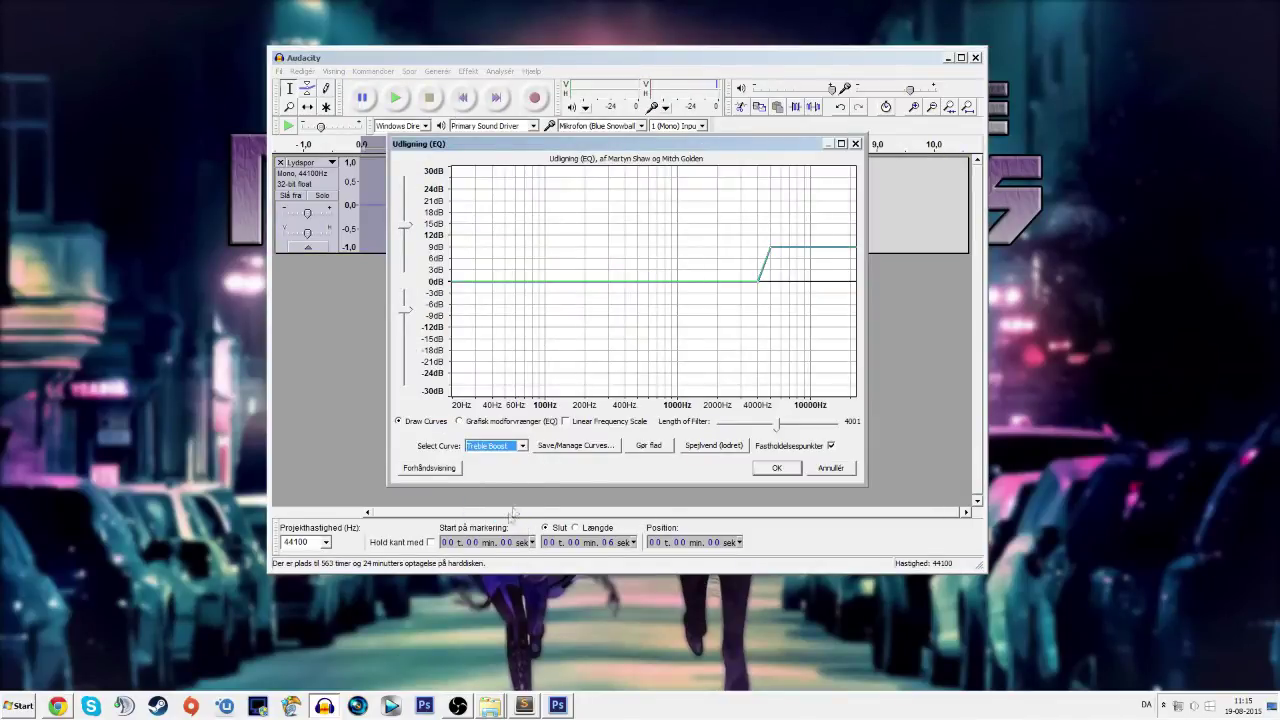
left_click(765, 469)
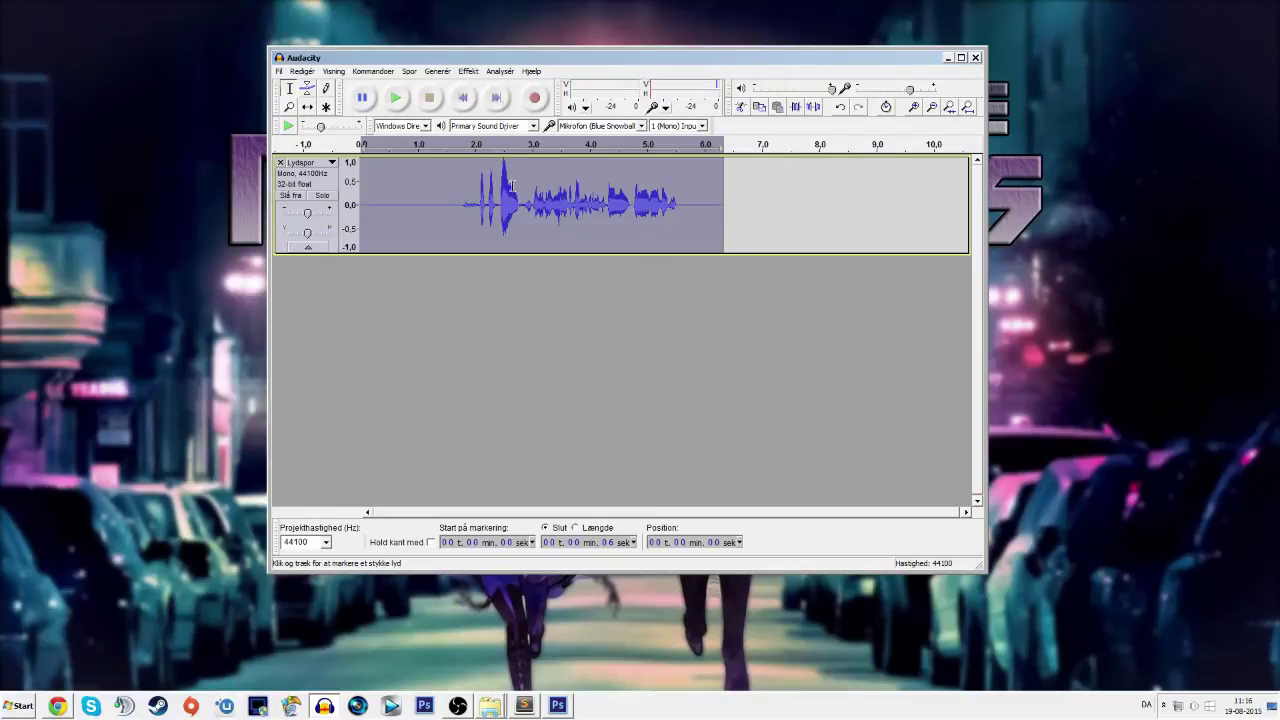
Step: Apply the Hard Limiter to the whole track with a dB limit of -4, wet level 1,0 and residue level 0,0
left_click(472, 72)
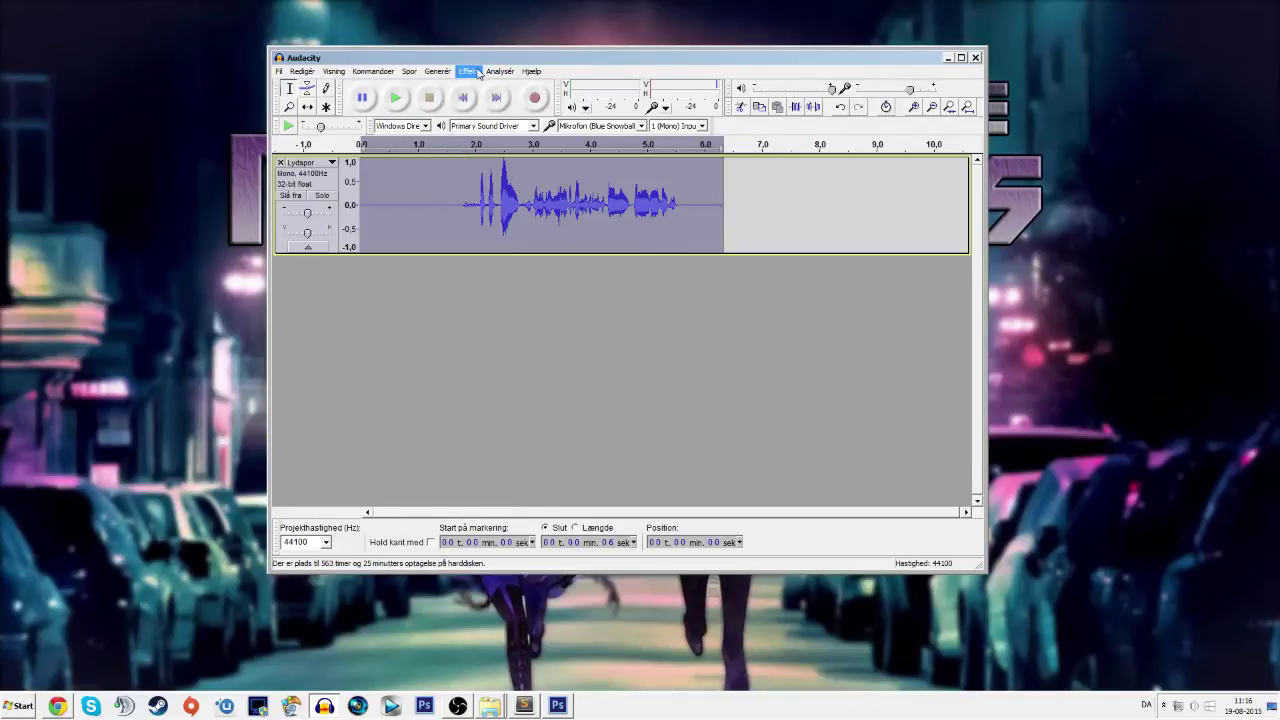
left_click(472, 72)
left_click(472, 72)
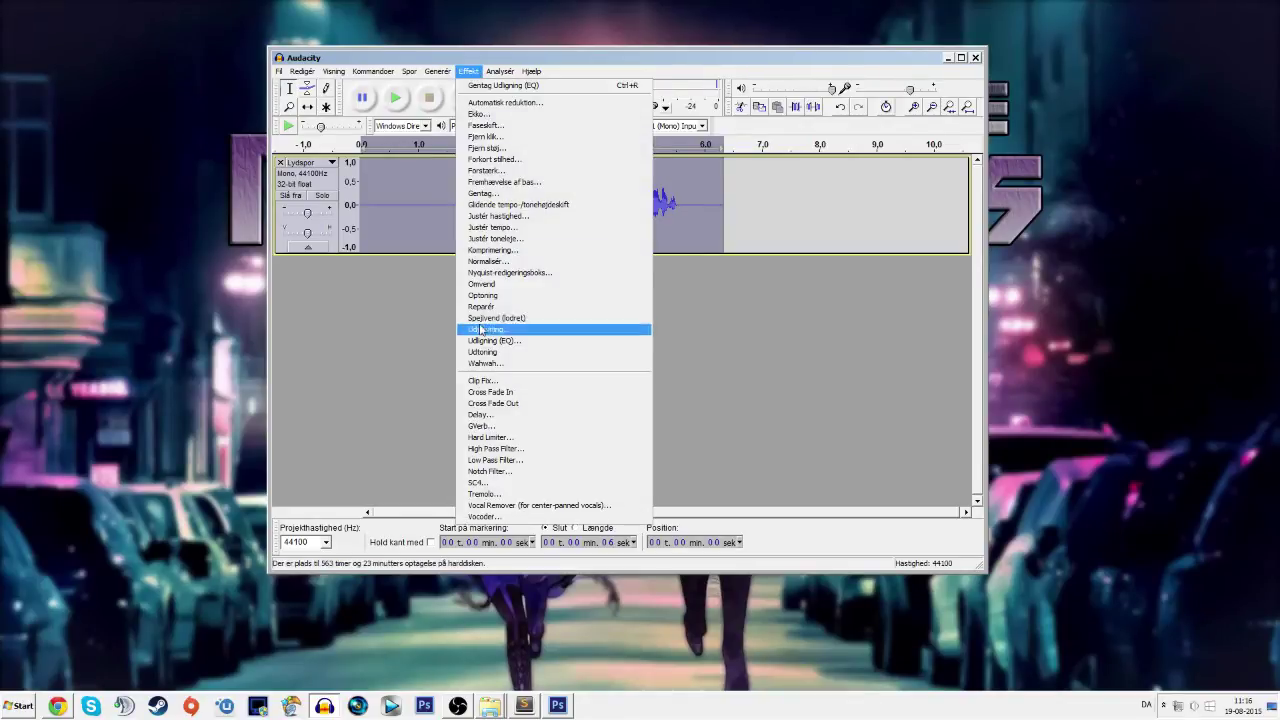
left_click(510, 439)
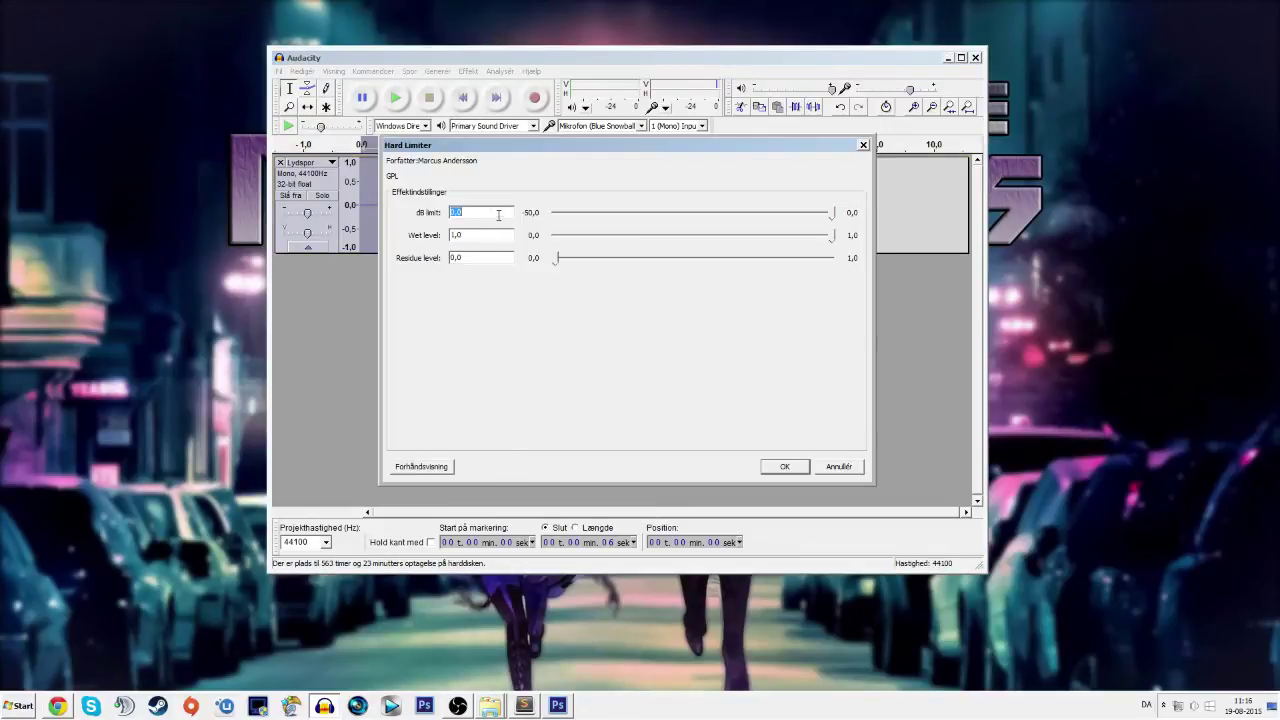
type("-4")
left_click(786, 467)
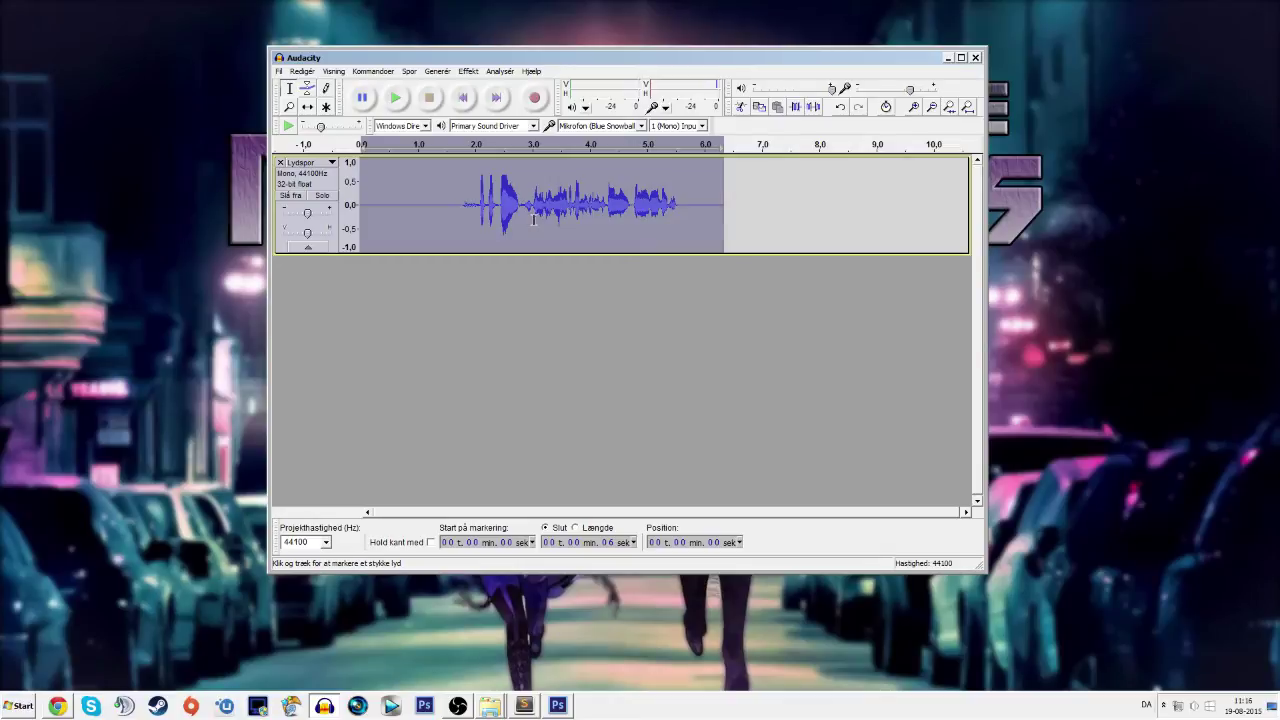
Step: Normalize the whole track to a maximum amplitude of -1.0 dB with DC offset removal
left_click(467, 72)
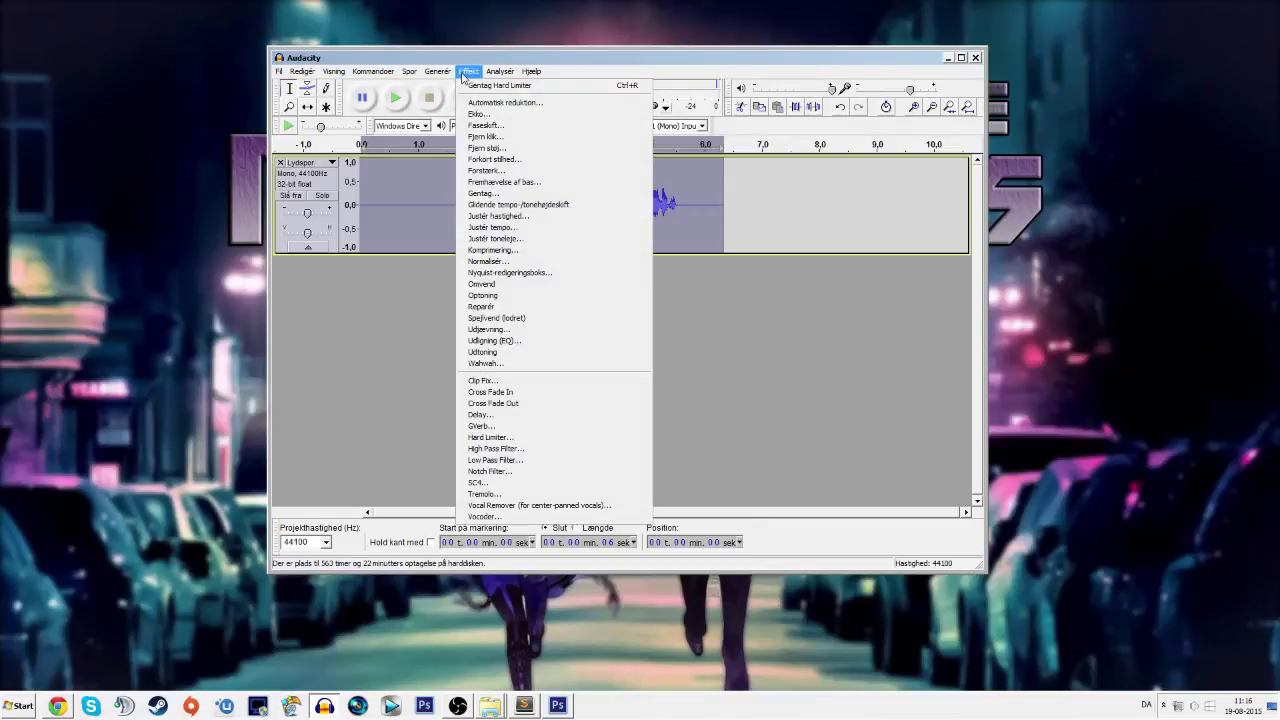
left_click(513, 263)
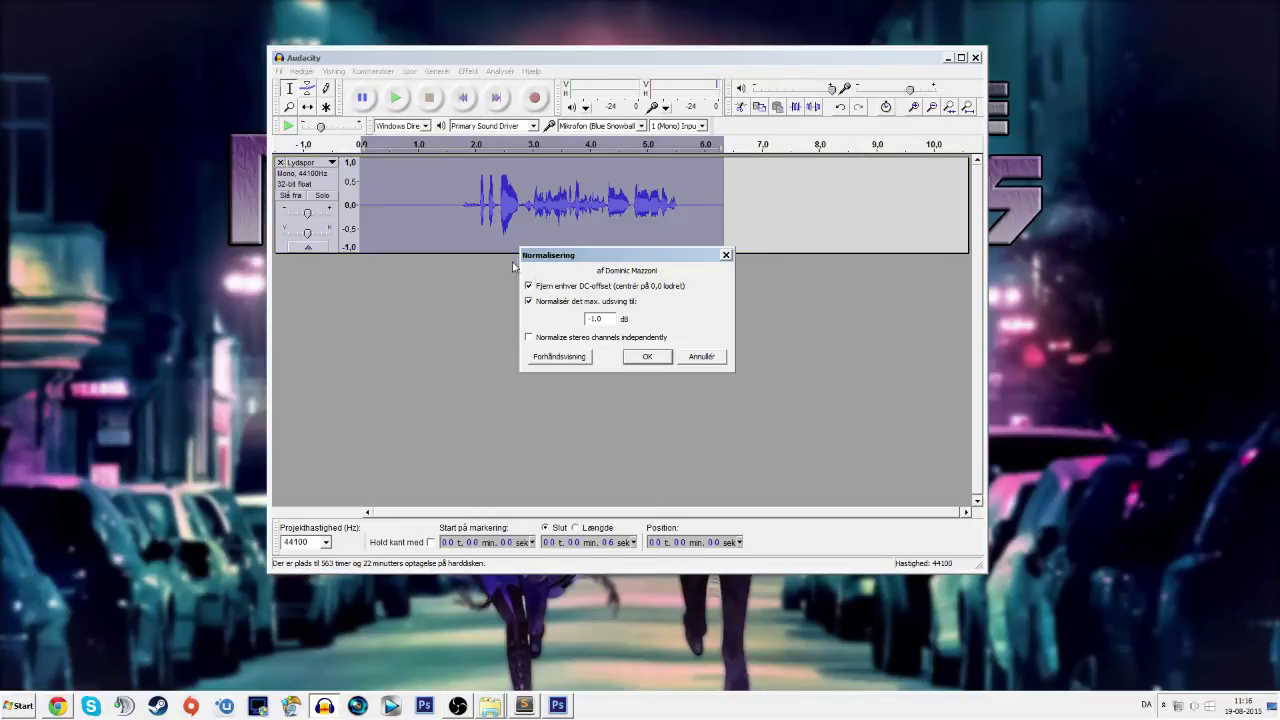
left_click(649, 356)
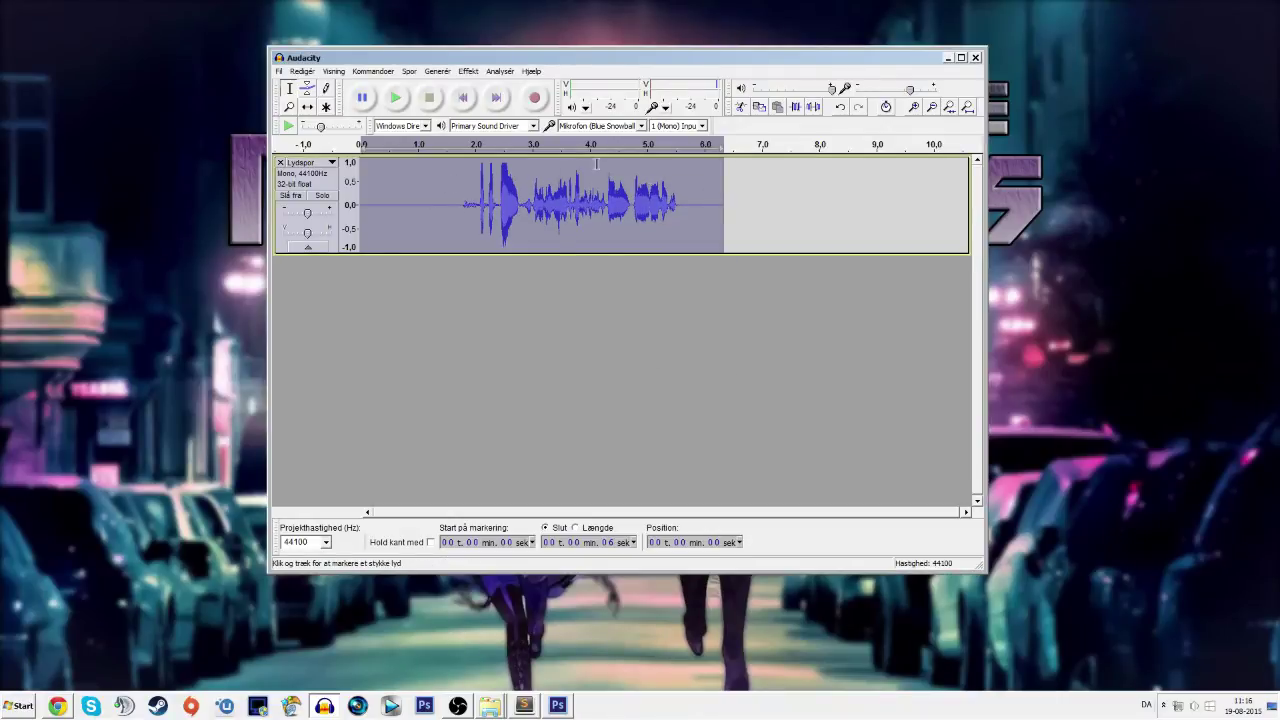
Step: Play the processed recording from about the 1-second mark, just before the speech
left_click(426, 205)
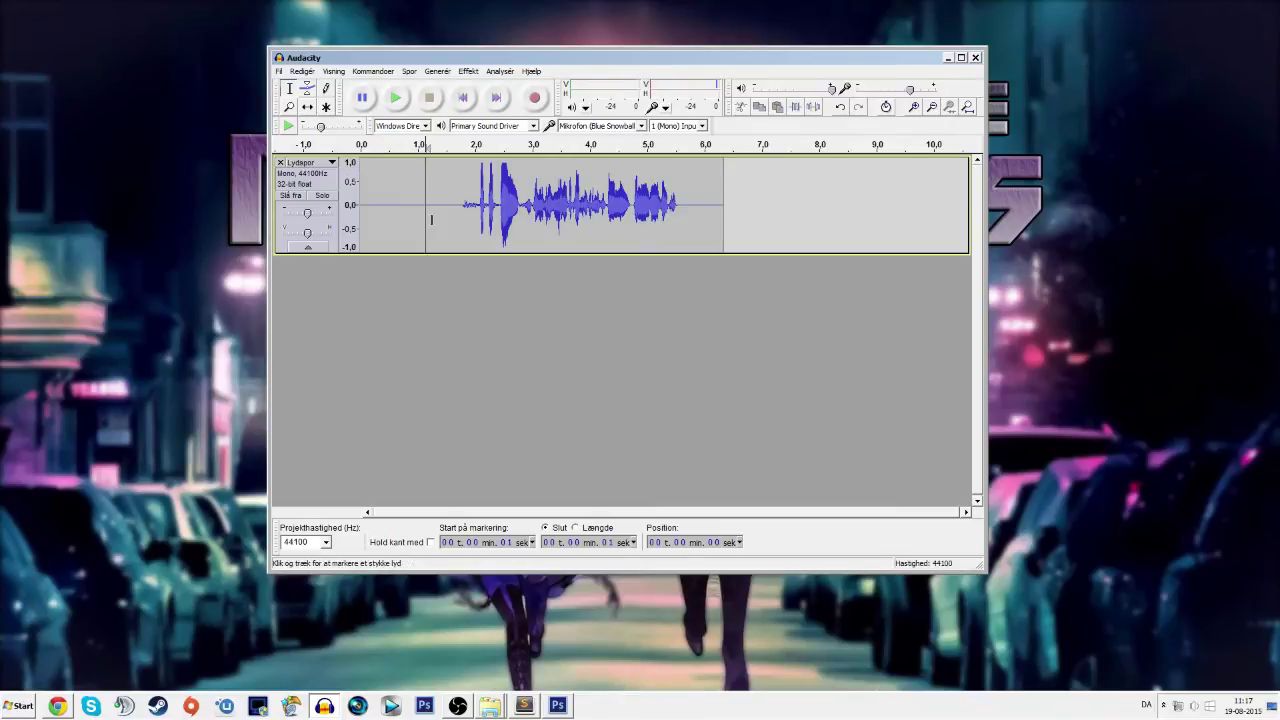
left_click(401, 102)
left_click_drag(472, 61, 422, 84)
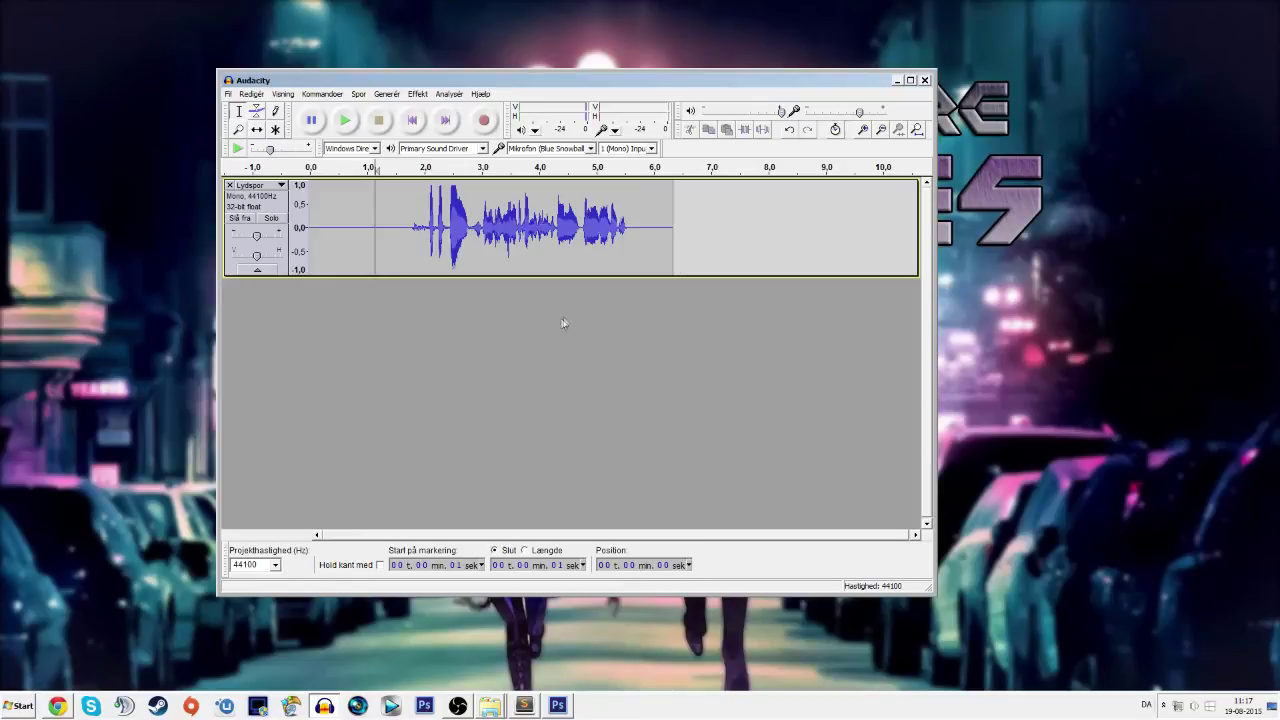
left_click_drag(560, 80, 621, 71)
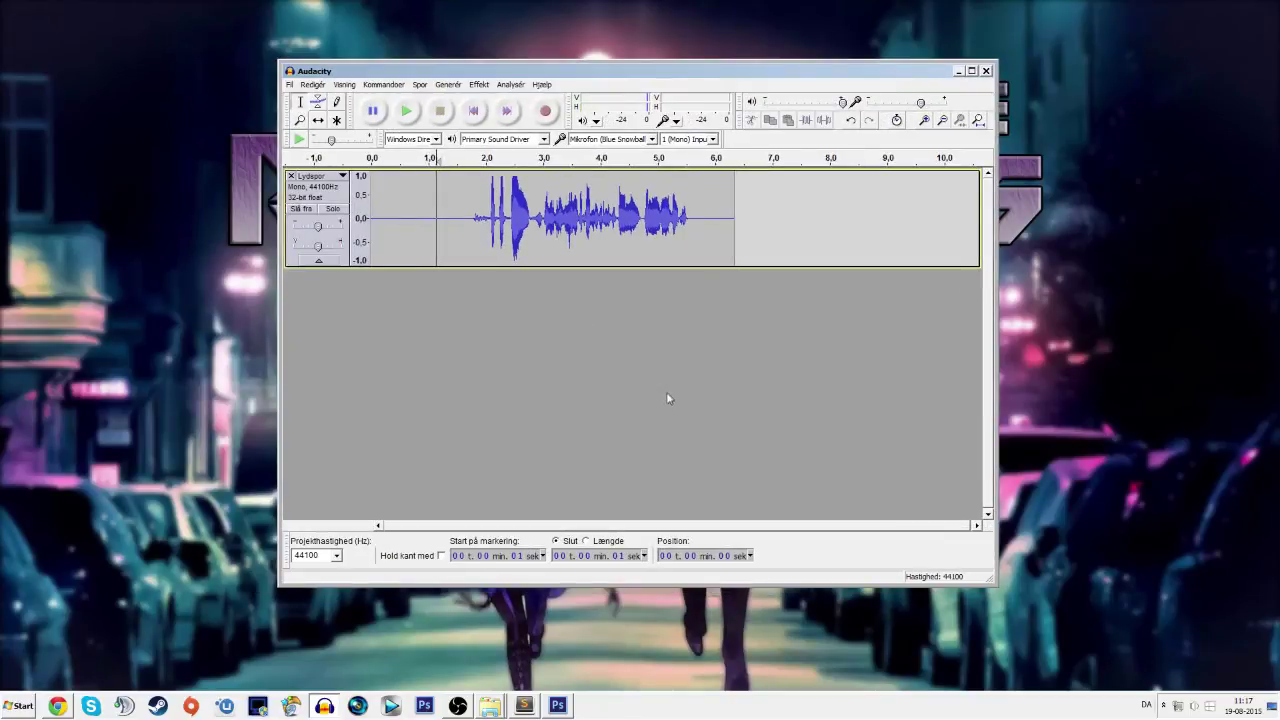